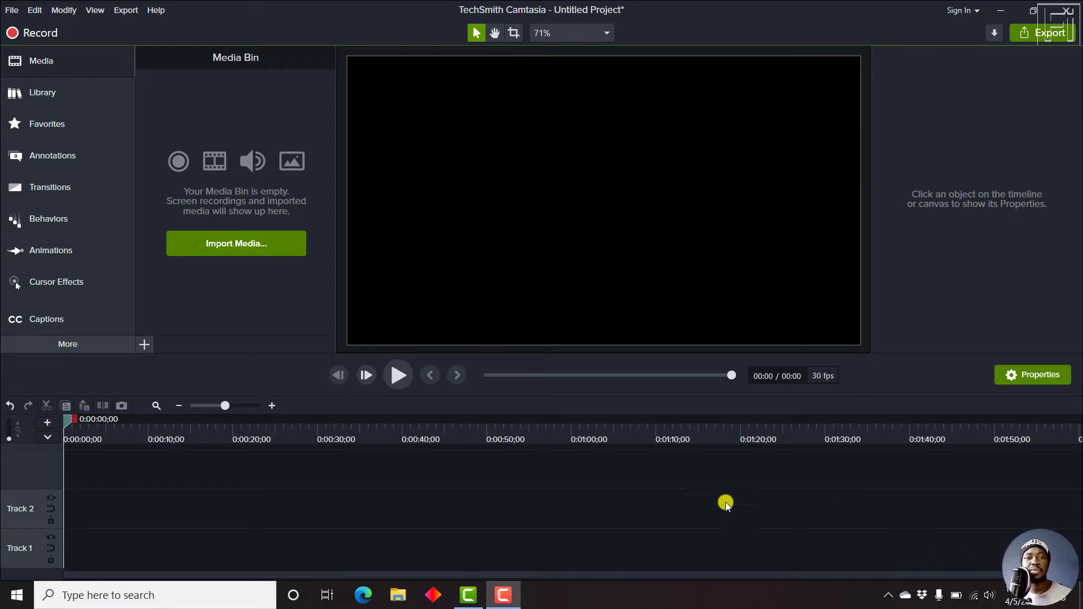
Import the '[UPDATE] Easily Download YouTube Subtitles as Transcripts' video and place it on Track 1.
left_click(235, 245)
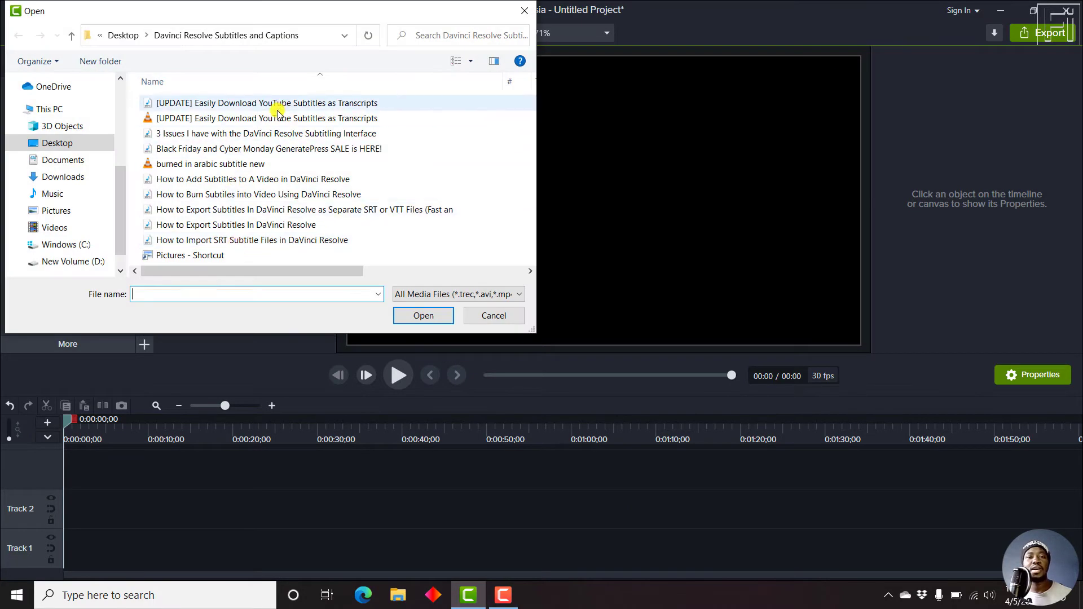
left_click(273, 118)
left_click(413, 316)
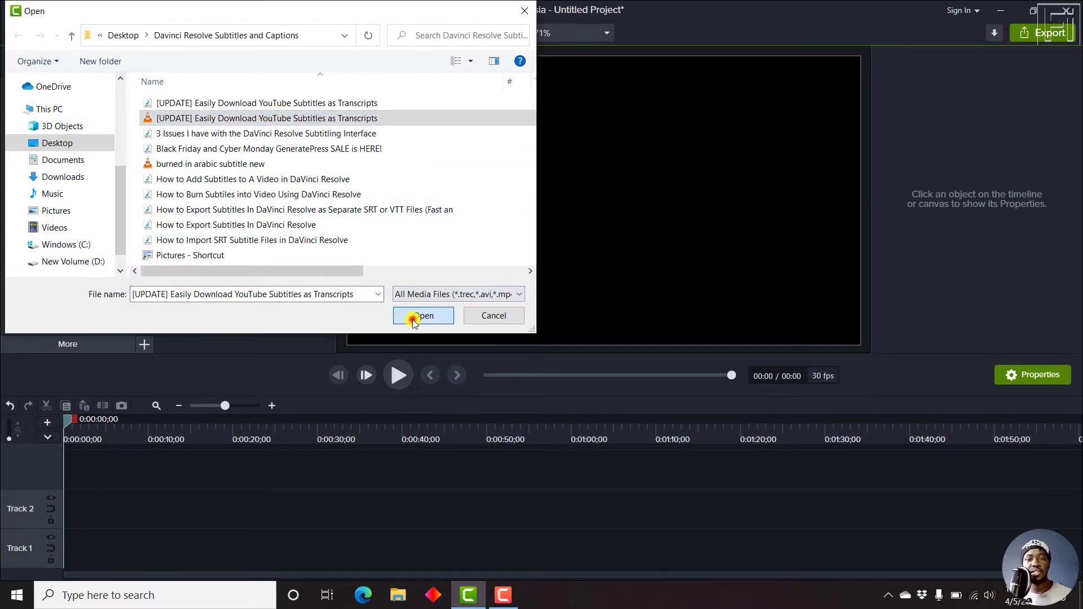
left_click_drag(198, 129, 35, 537)
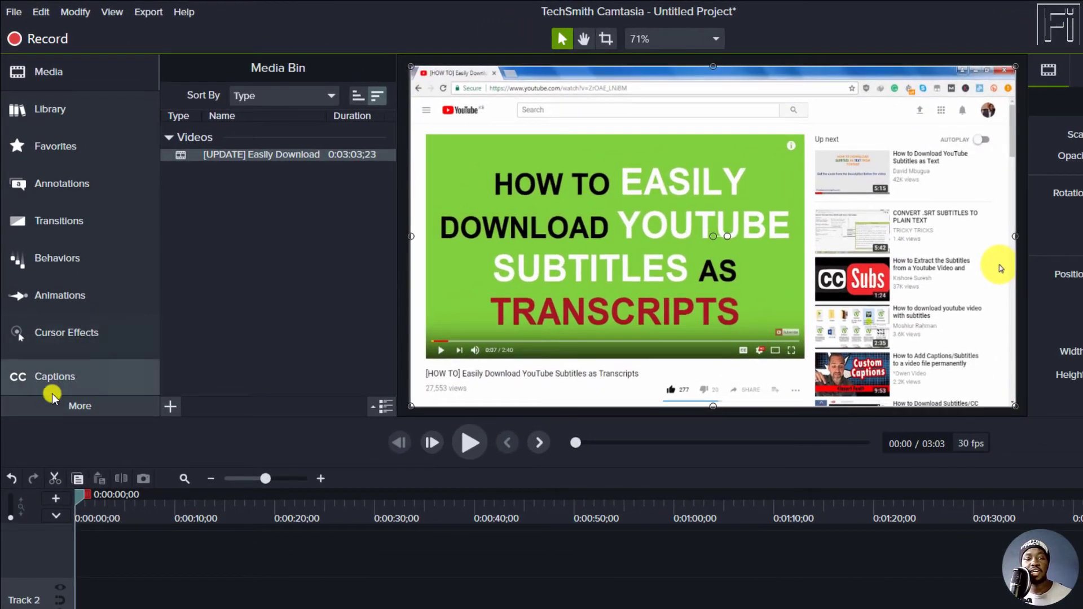
Switch to the Captions panel from More and show its gear options list.
left_click(92, 407)
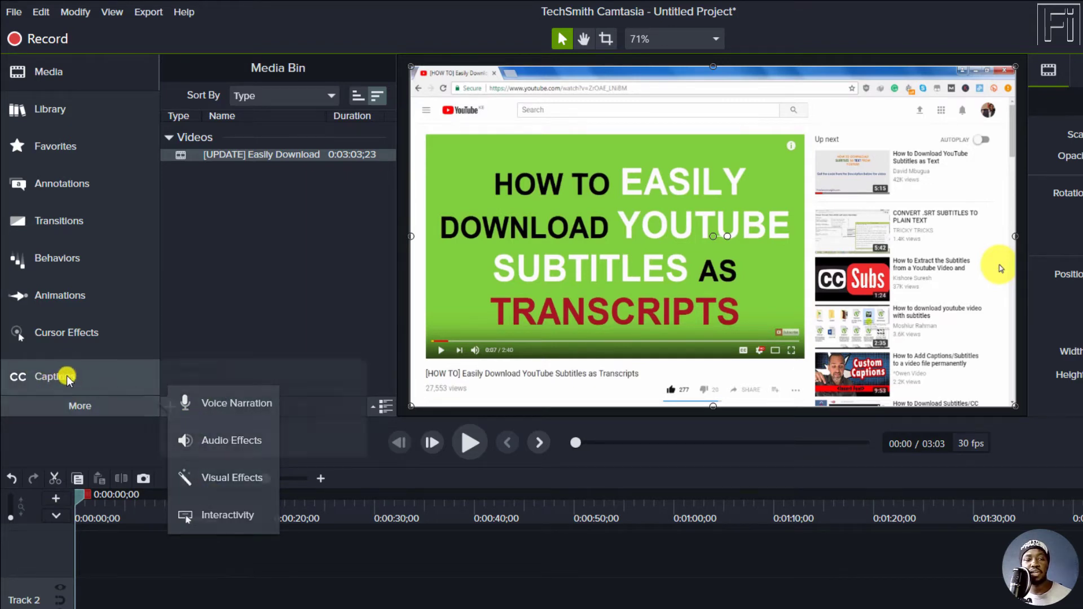
left_click(66, 375)
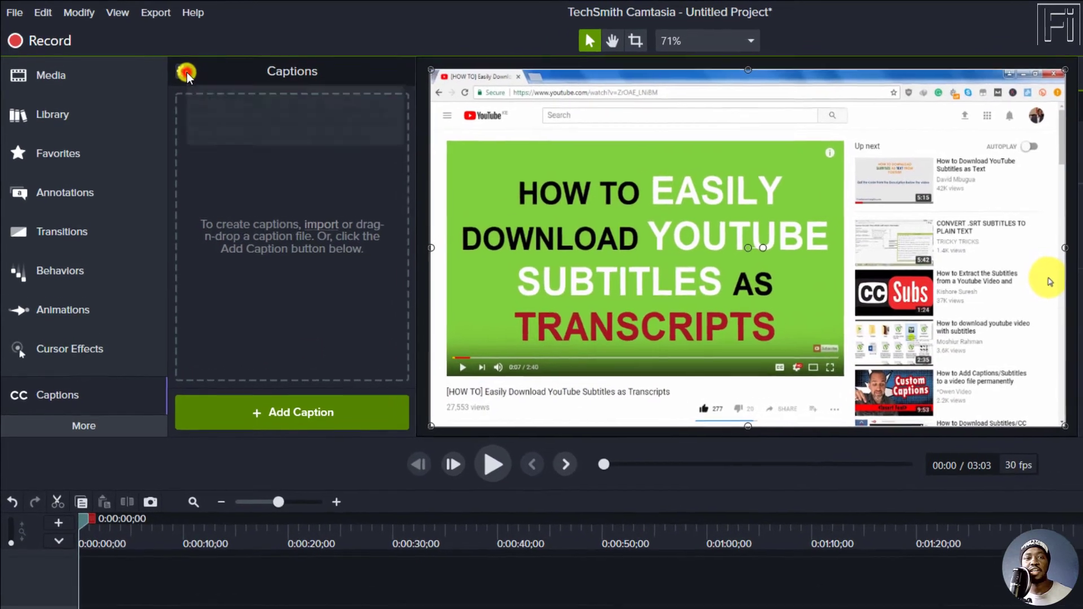
left_click(177, 69)
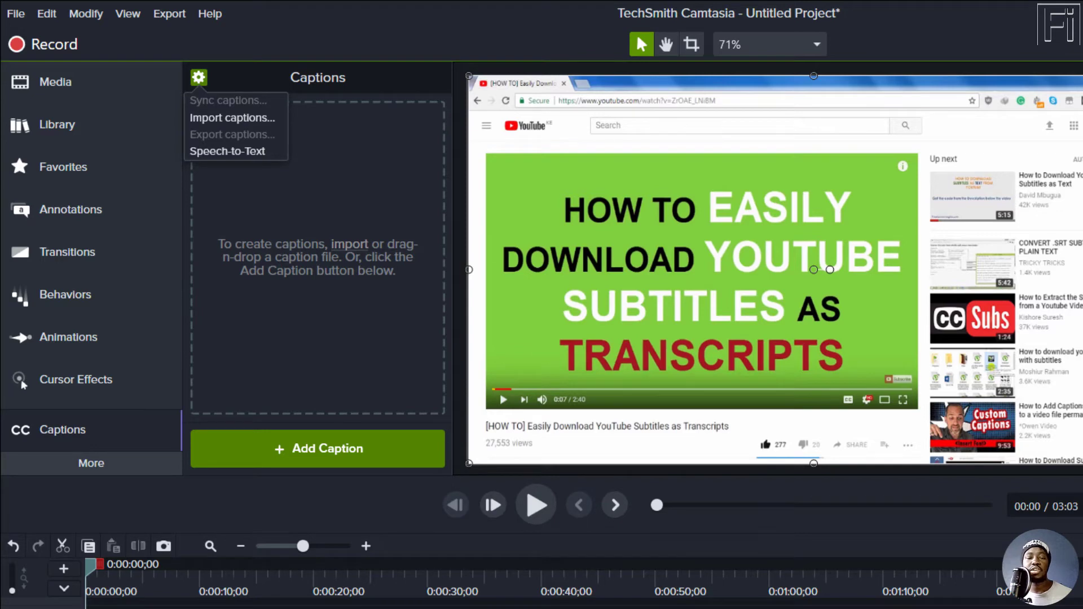
Import the 'Easily Download YouTube Subtitles as Transcripts' SRT file, keeping all caption formats.
left_click(224, 116)
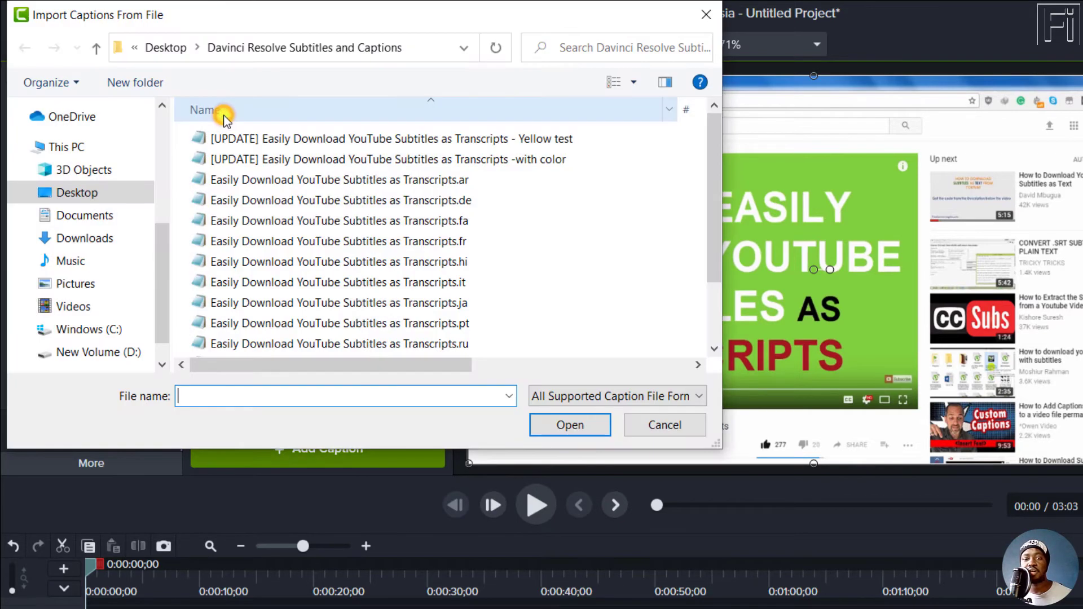
left_click(625, 395)
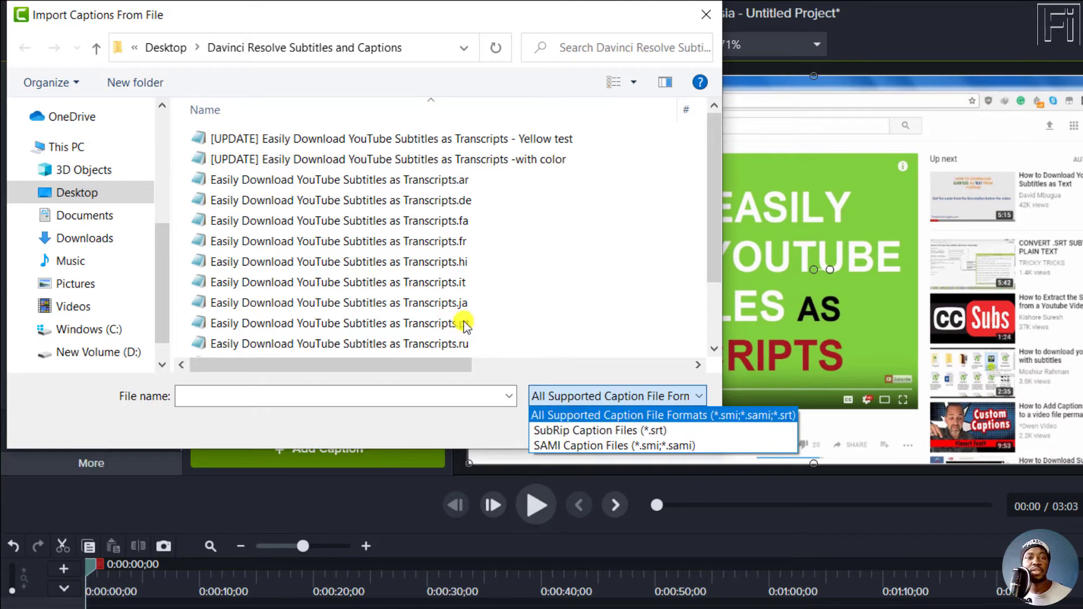
left_click(716, 311)
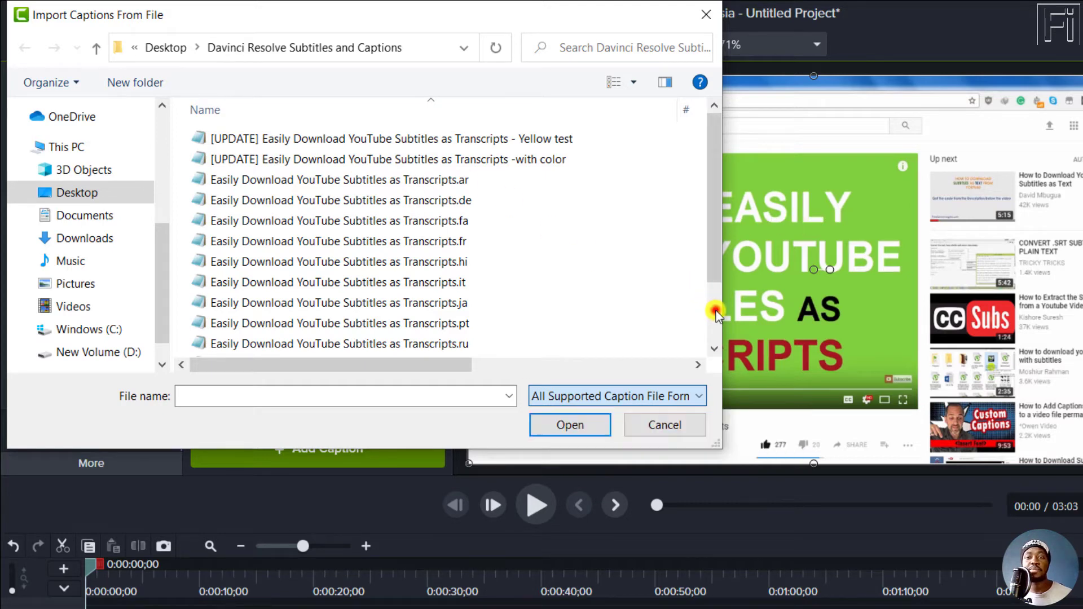
left_click(376, 285)
left_click(566, 425)
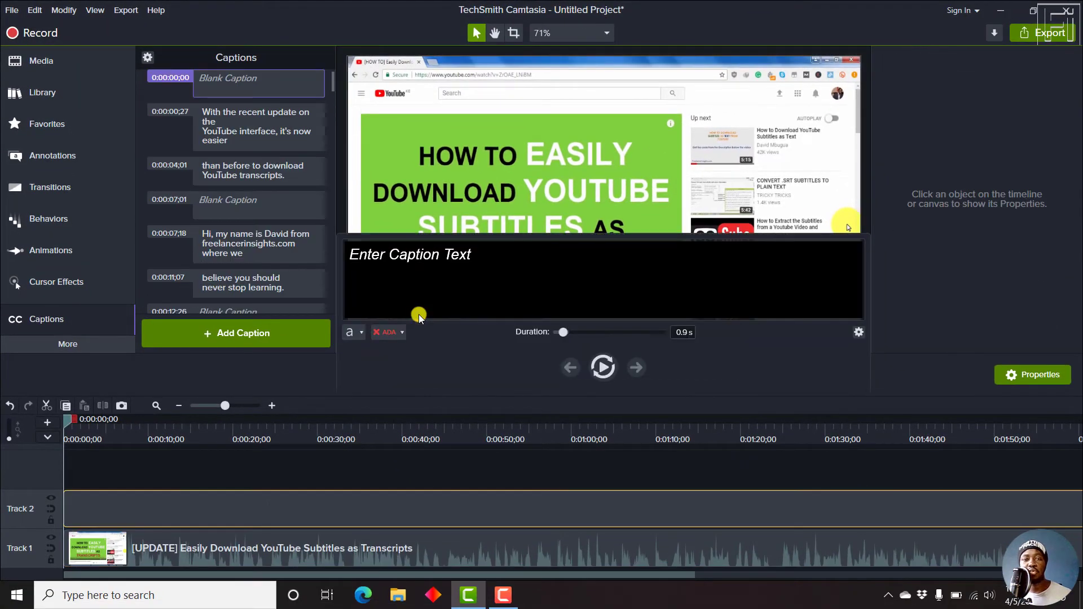
Scrub the playhead to the second caption at about 0:00:04;16.
mouse_move(66, 419)
left_mouse_down()
mouse_move(522, 426)
mouse_move(404, 438)
mouse_move(251, 475)
mouse_move(100, 486)
mouse_move(103, 496)
left_mouse_up()
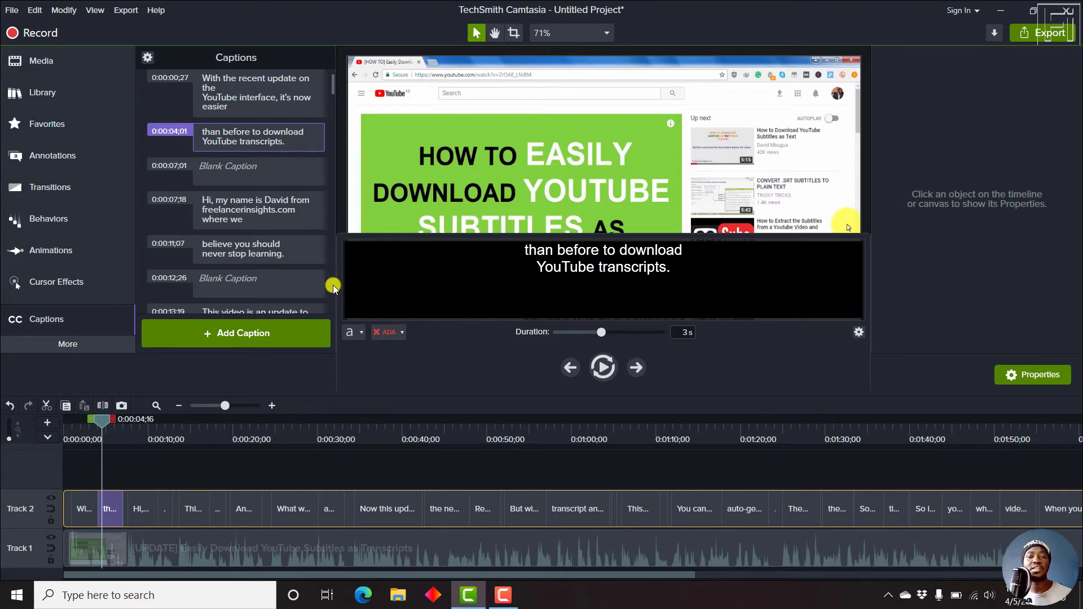
Open the 0:00:04;01 caption in the editor, click into its text, then close the editor.
left_click(239, 518)
left_click(133, 518)
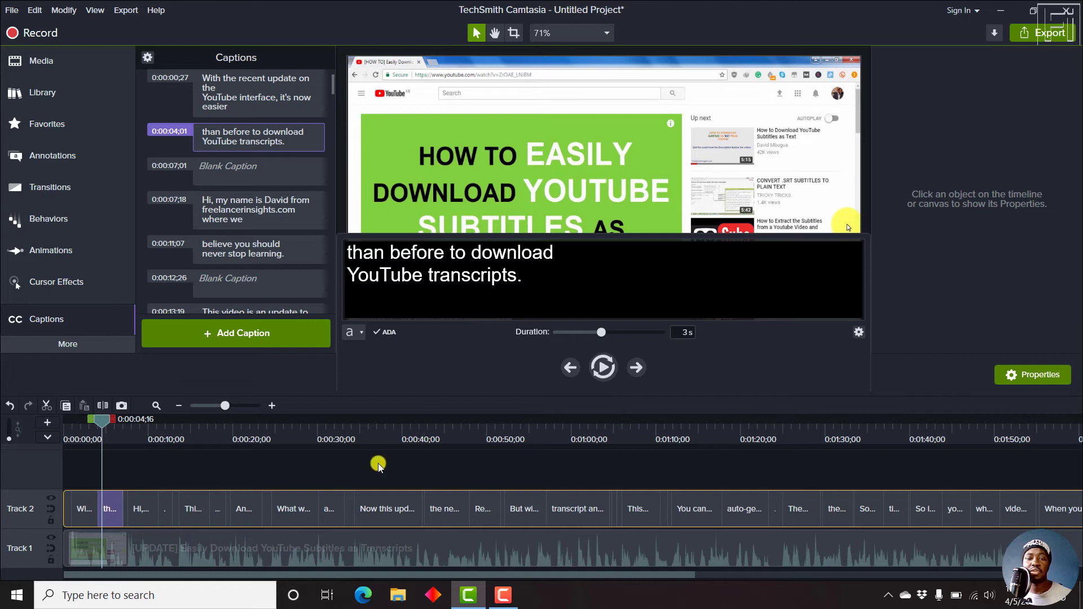
left_click(534, 281)
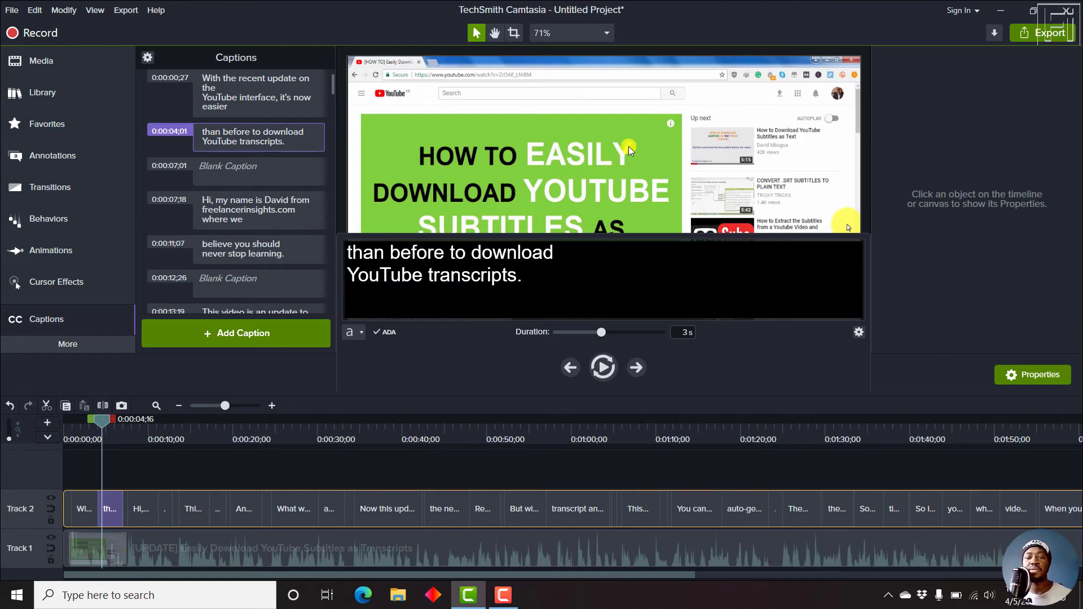
left_click(232, 473)
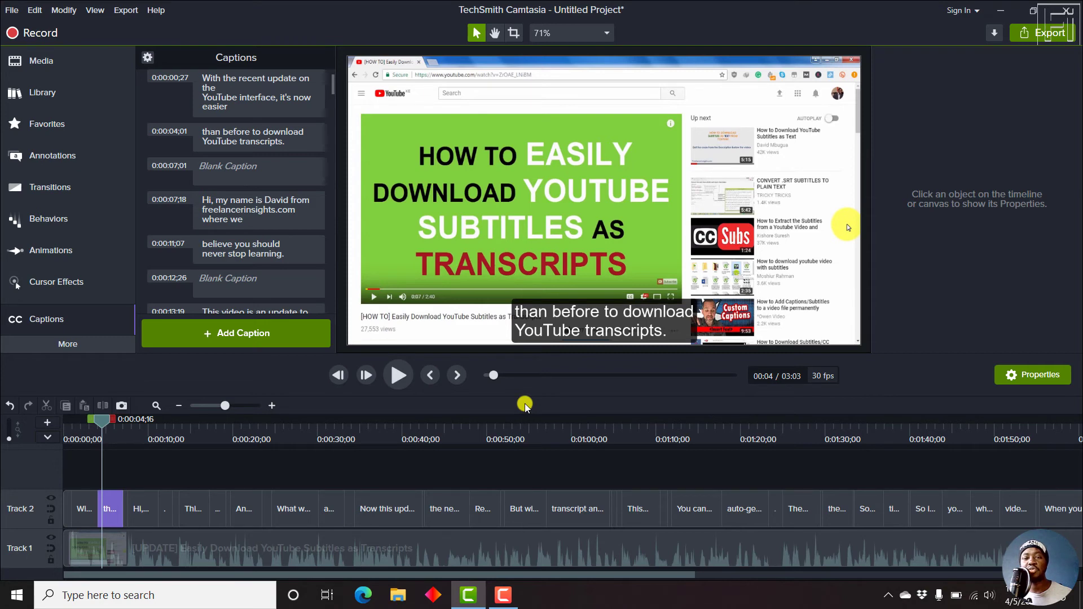
left_click(105, 511)
left_click(471, 460)
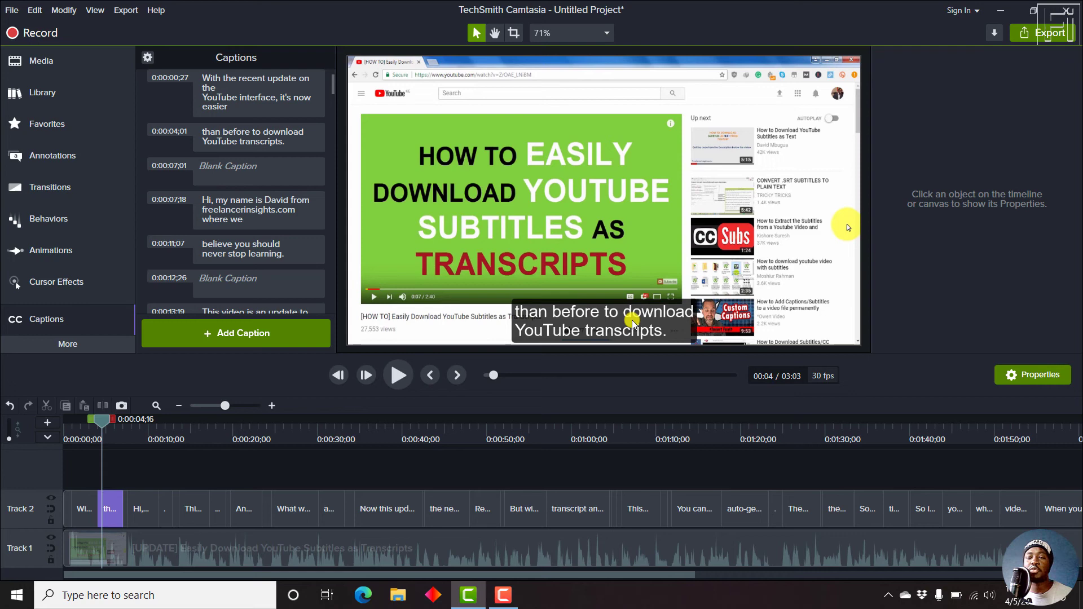
left_click(137, 510)
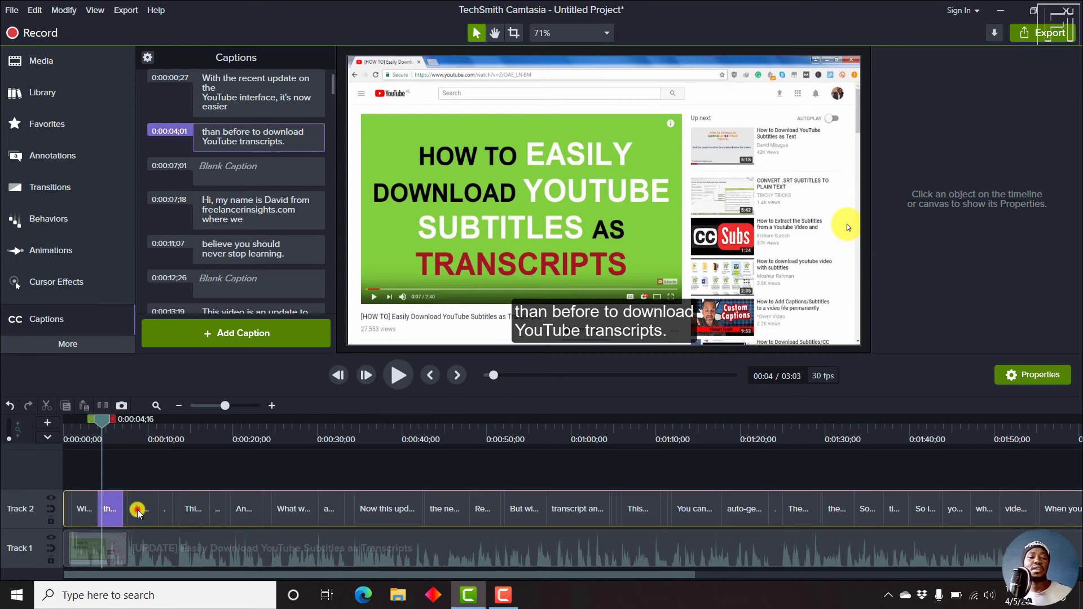
left_click(134, 474)
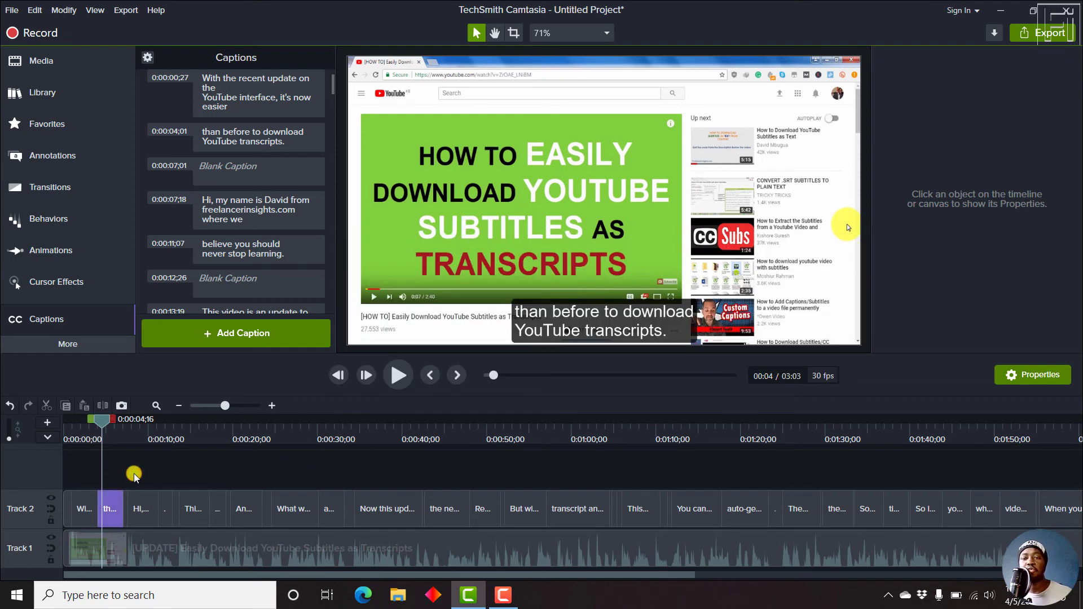